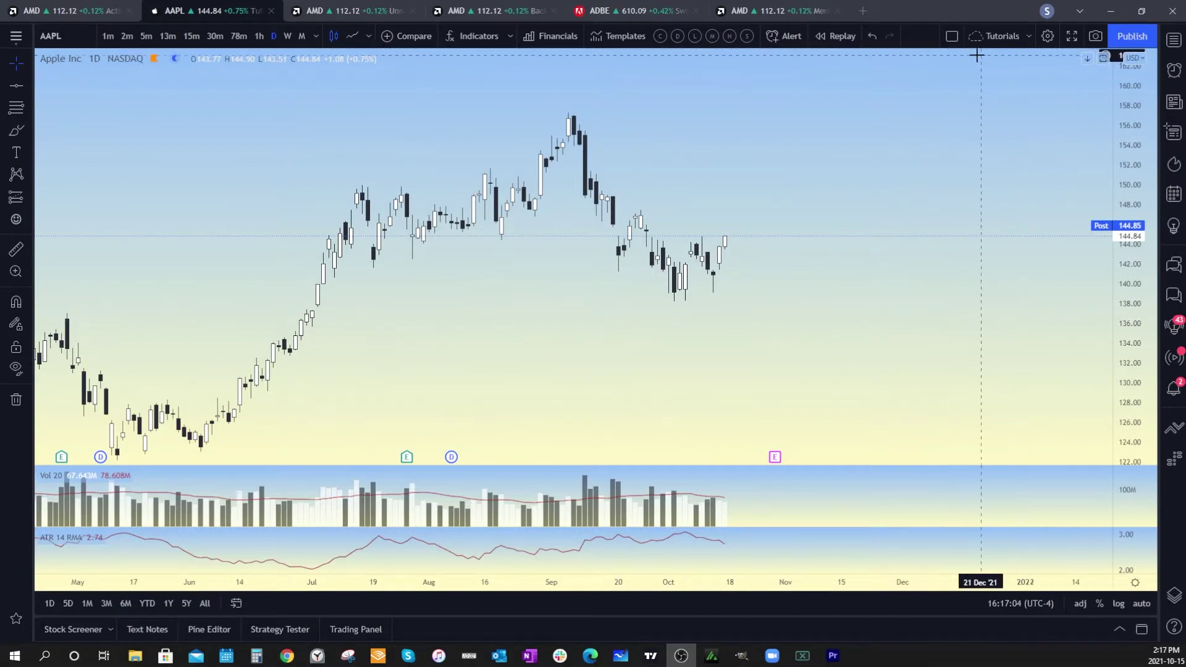
- Add horizontal lines at 157.40, 138.11 and 128.80 on the AAPL chart
click(950, 38)
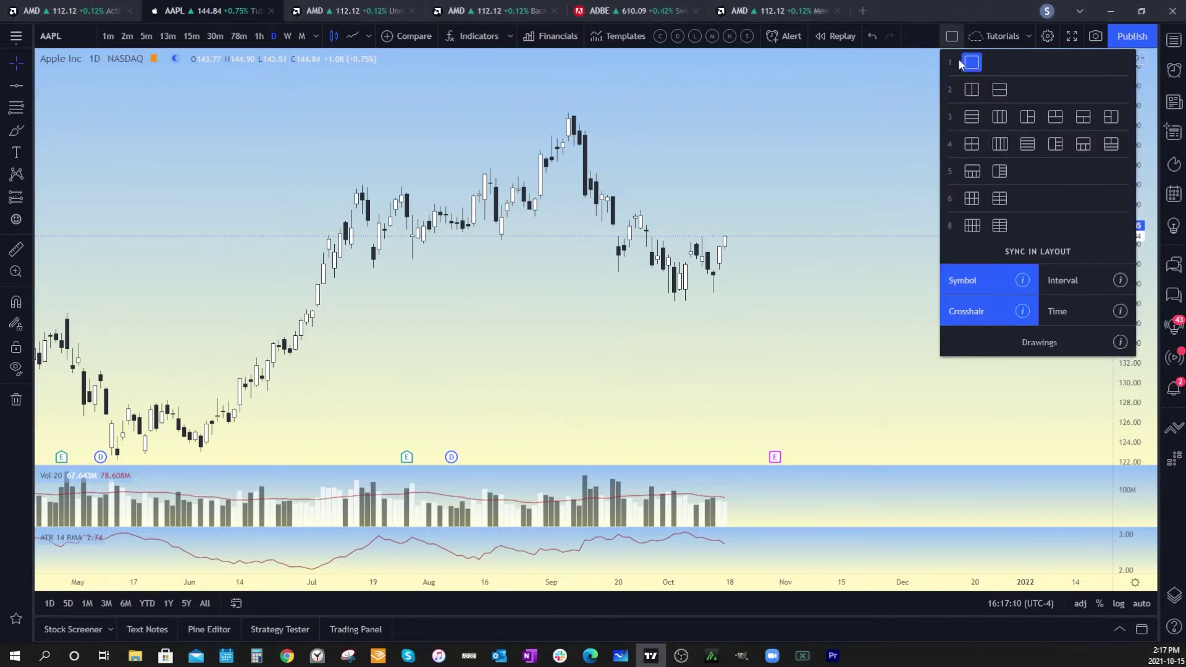
click(863, 132)
click(16, 91)
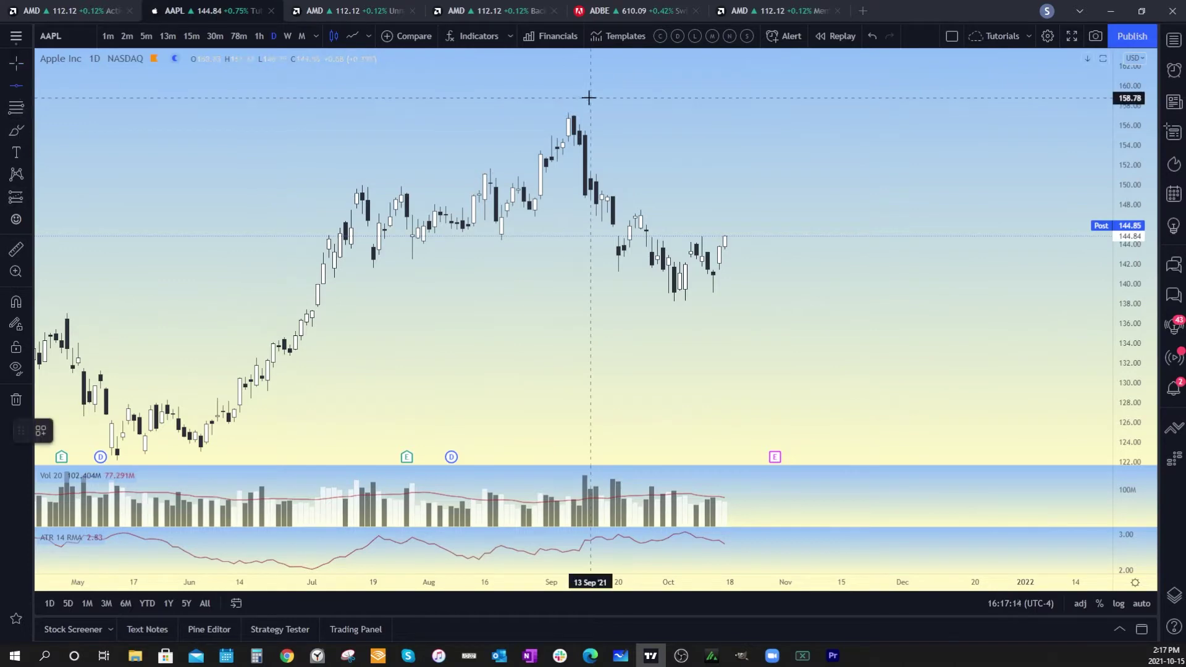
click(599, 111)
click(16, 90)
click(689, 303)
click(9, 86)
click(455, 395)
- Draw a Fib retracement from the 157.22 September high to the 138.42 October low
click(16, 108)
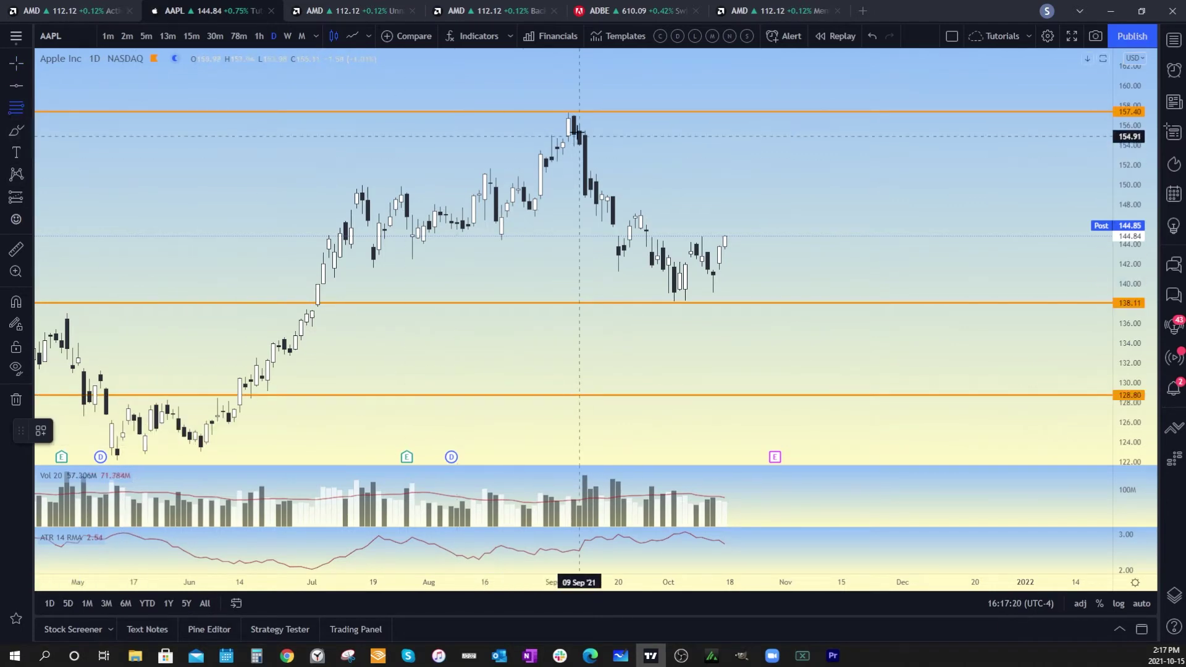
click(568, 114)
click(769, 300)
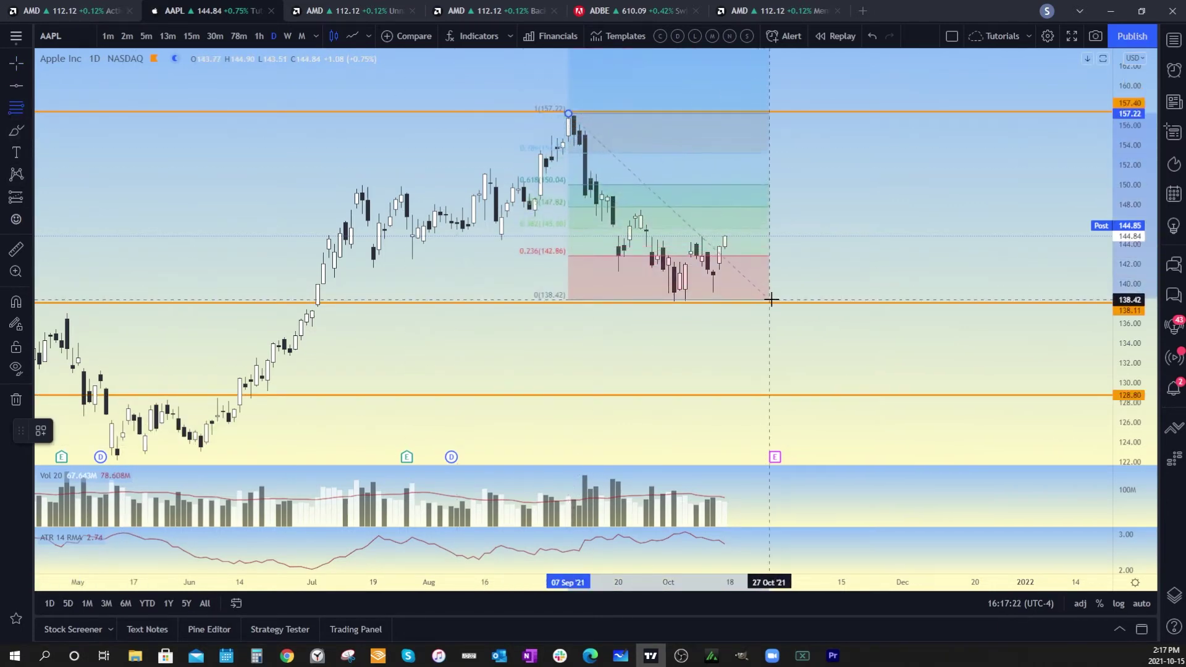
- Place a long position at entry 141.67 with stop 137.48 and target 153.97
click(29, 203)
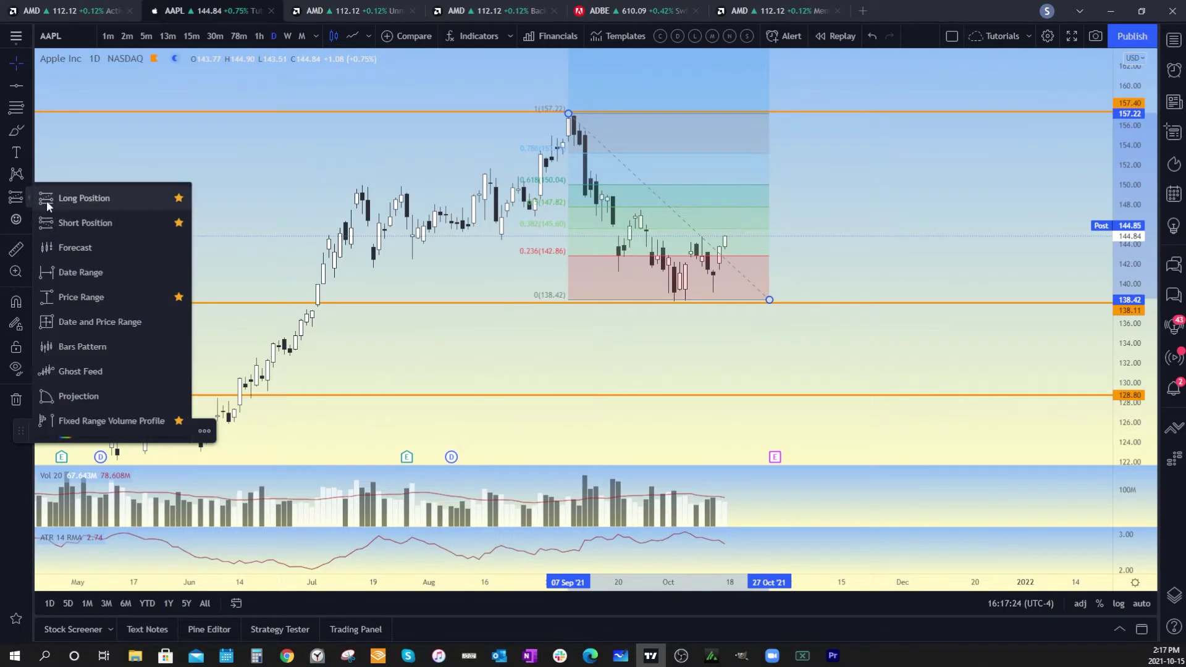
click(80, 194)
click(713, 267)
drag(713, 337, 713, 309)
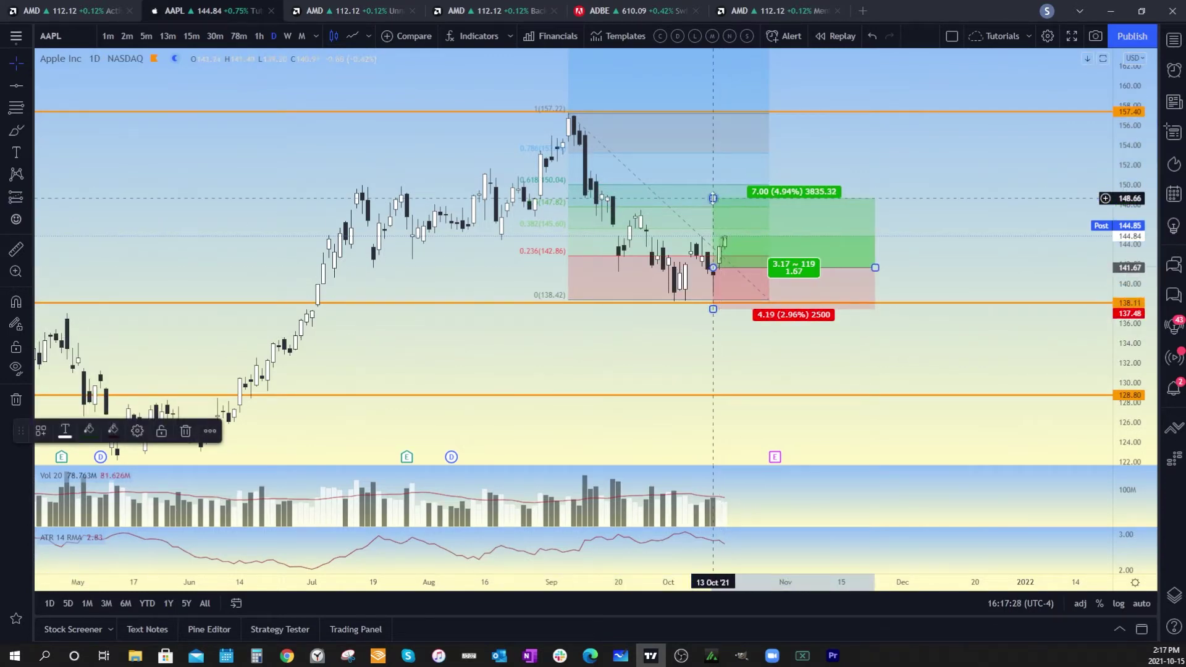
drag(713, 198, 713, 146)
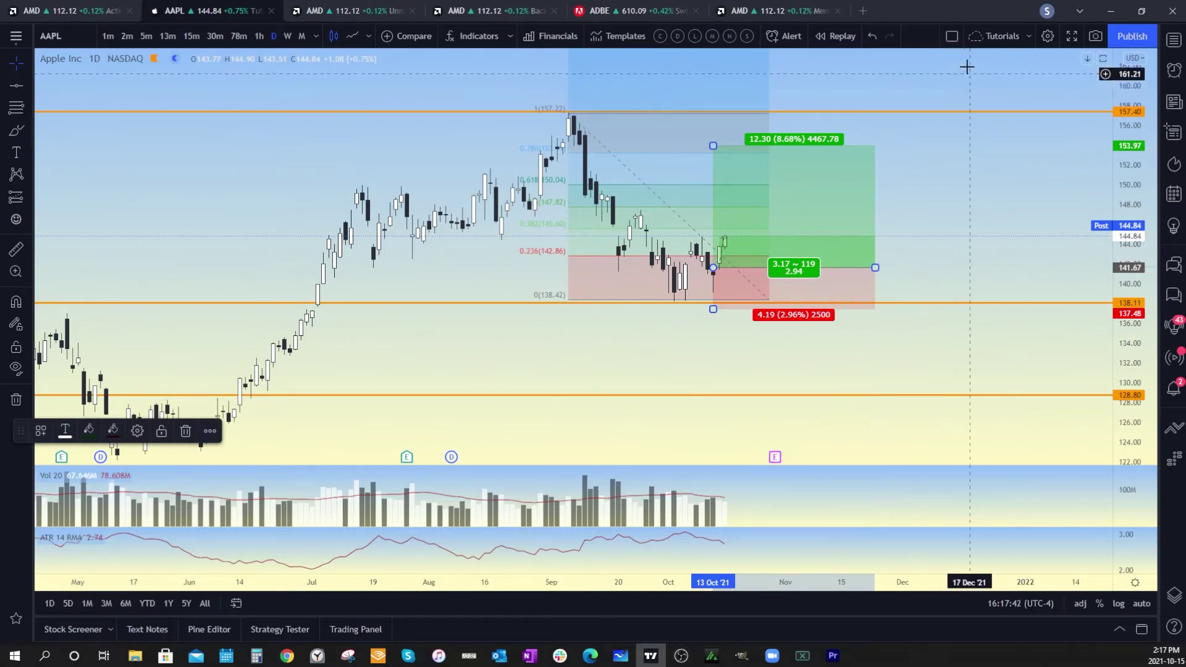
click(952, 37)
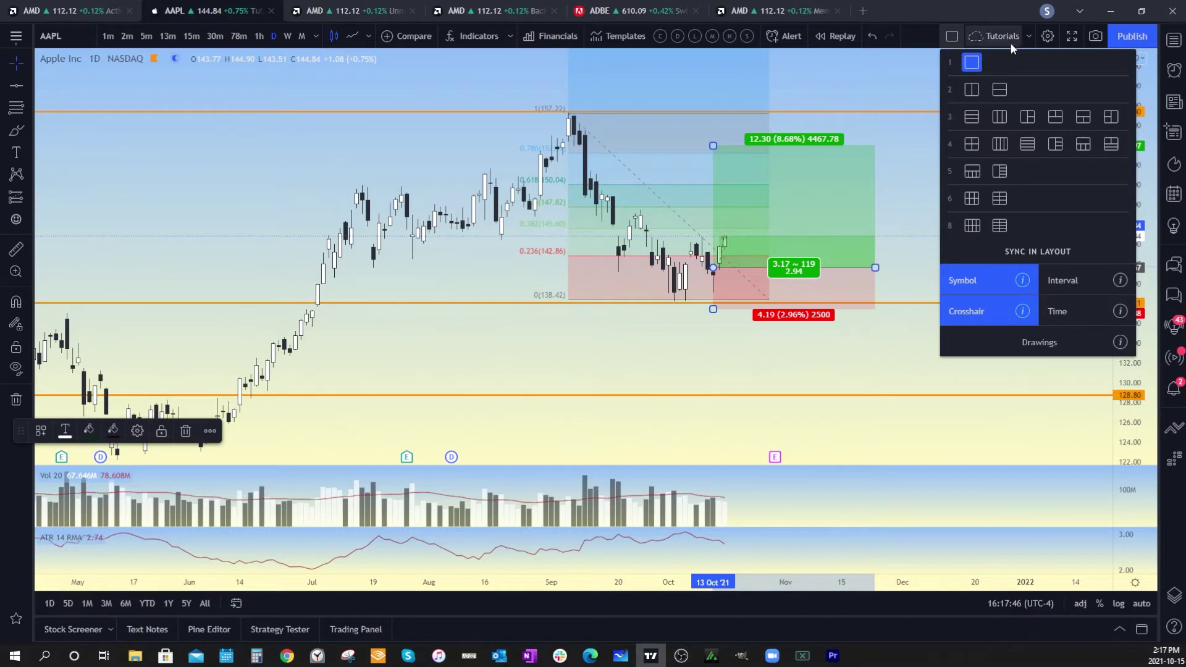
- Switch to the four-chart 2x2 grid and pan the top-left AAPL chart to September onward
click(972, 144)
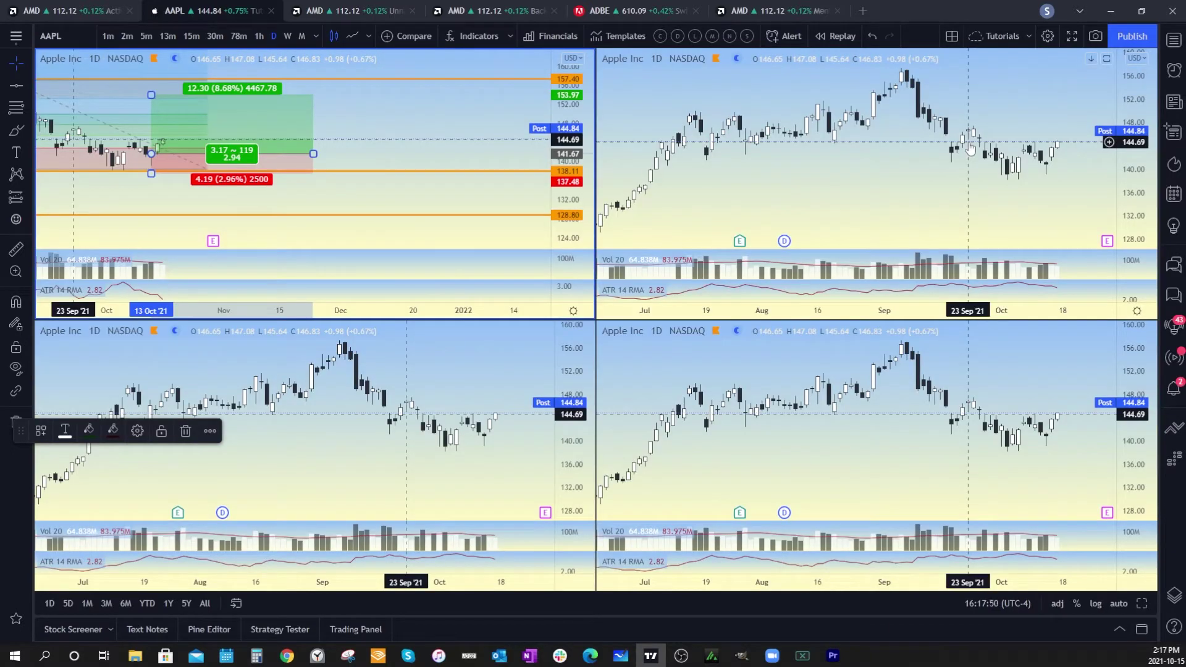
drag(16, 425, 8, 592)
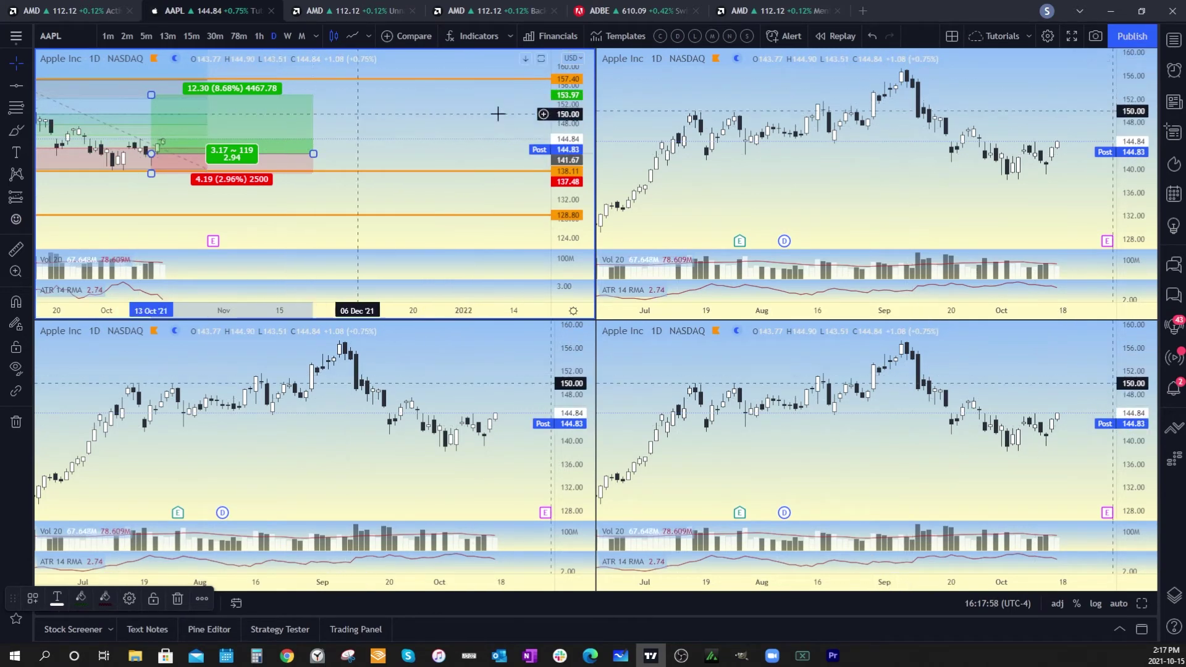
mouse_move(344, 124)
mouse_down()
mouse_move(431, 153)
mouse_move(429, 168)
mouse_up()
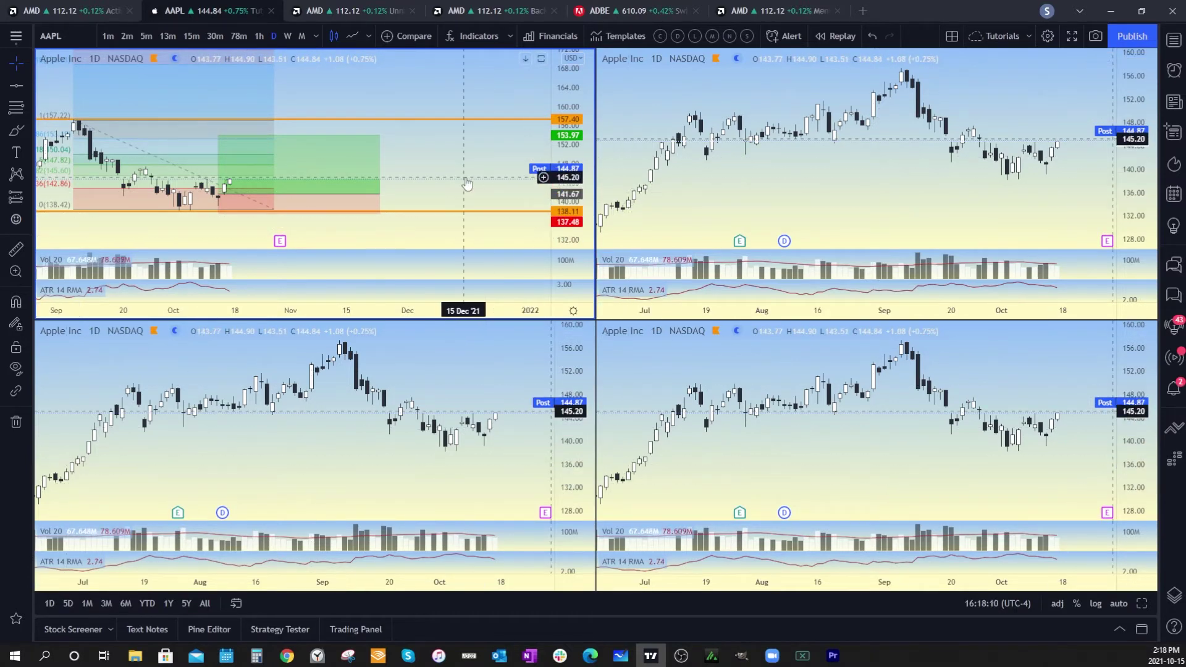
- In the Object Tree, select the long position, Fib retracement and three horizontal lines
click(1174, 596)
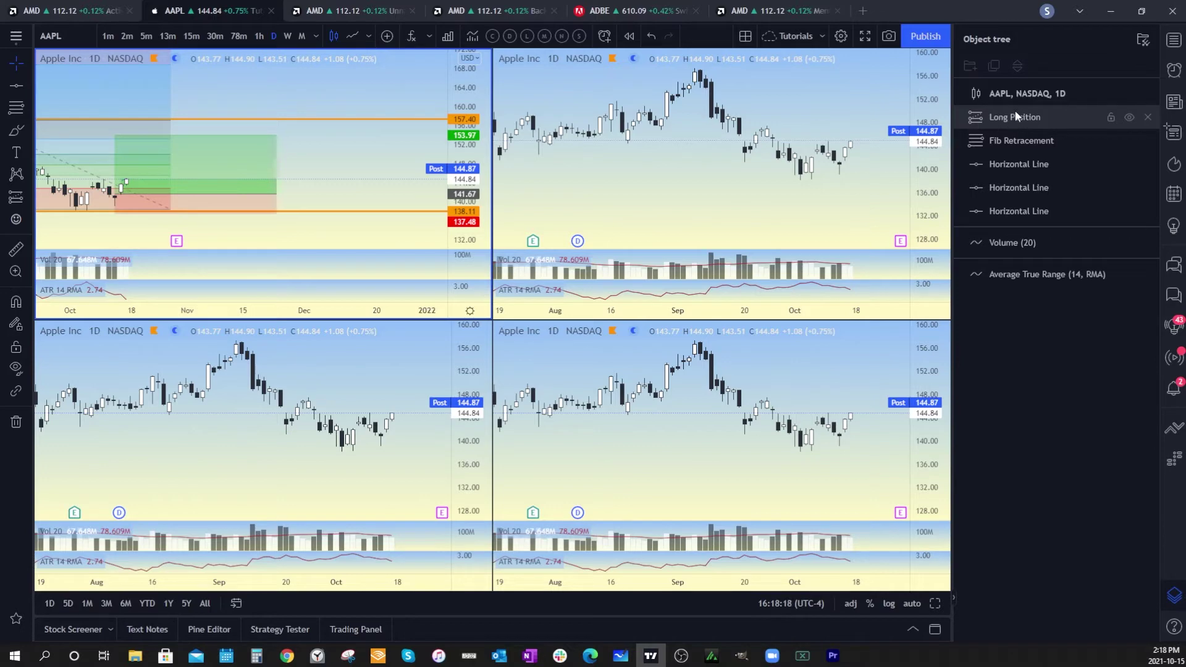
click(999, 117)
ctrl+click(1007, 137)
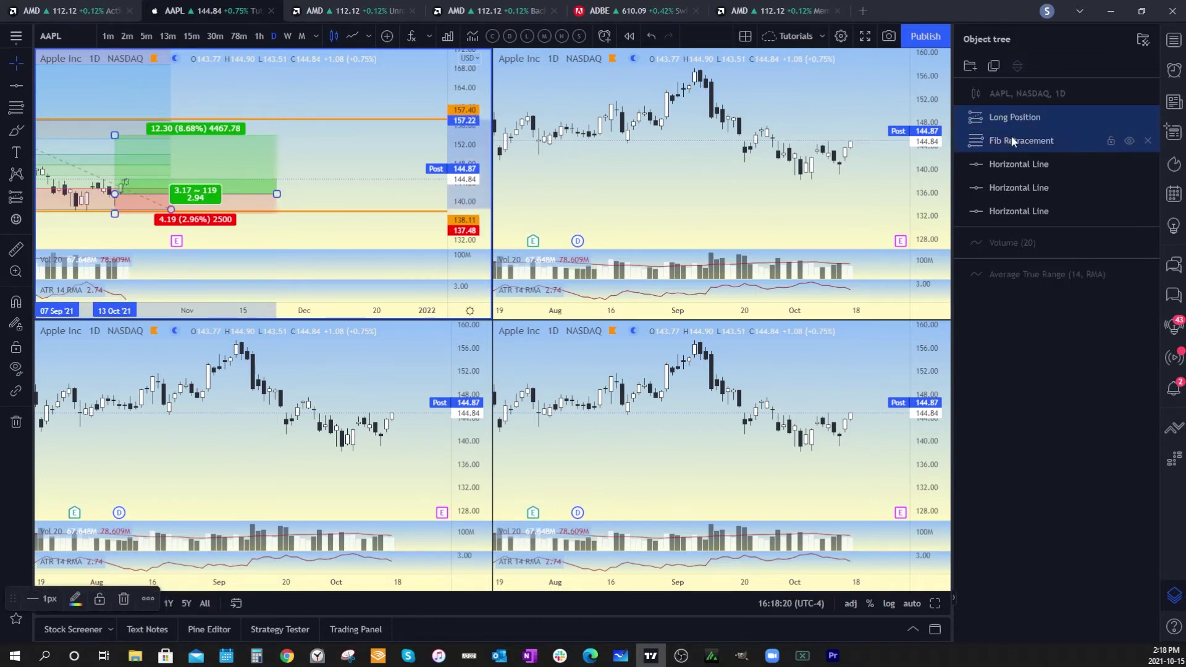
shift+click(1009, 213)
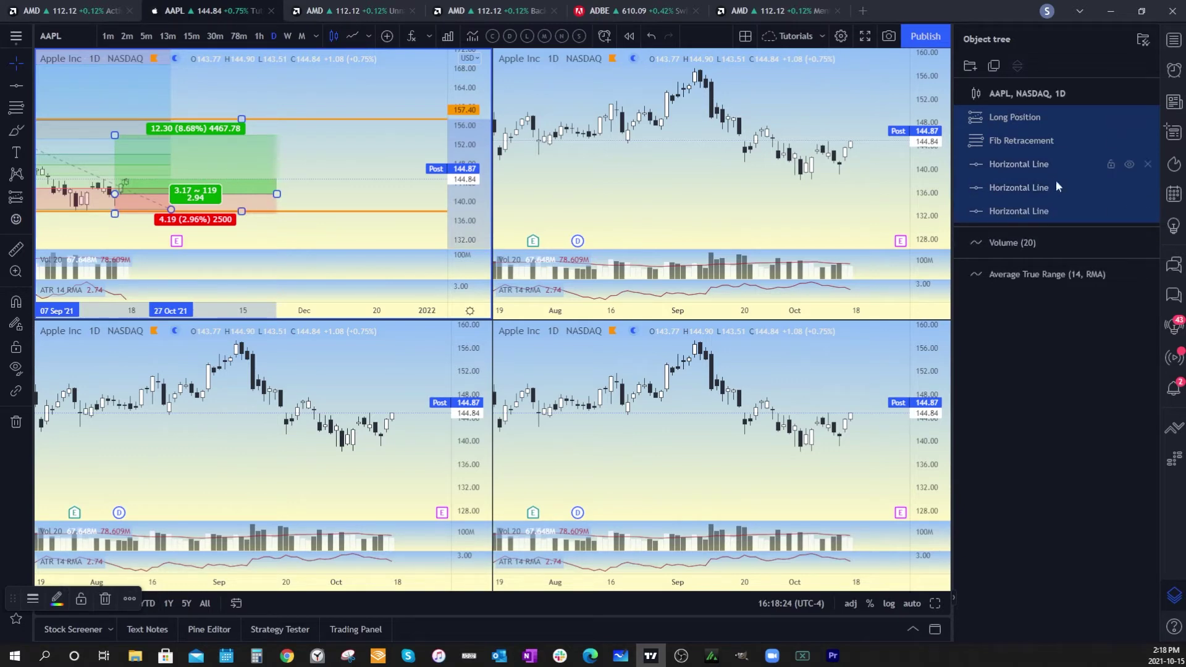
shift+click(1012, 211)
shift+click(1009, 210)
- Apply Sync in layout to the five selected drawings
right_click(1070, 179)
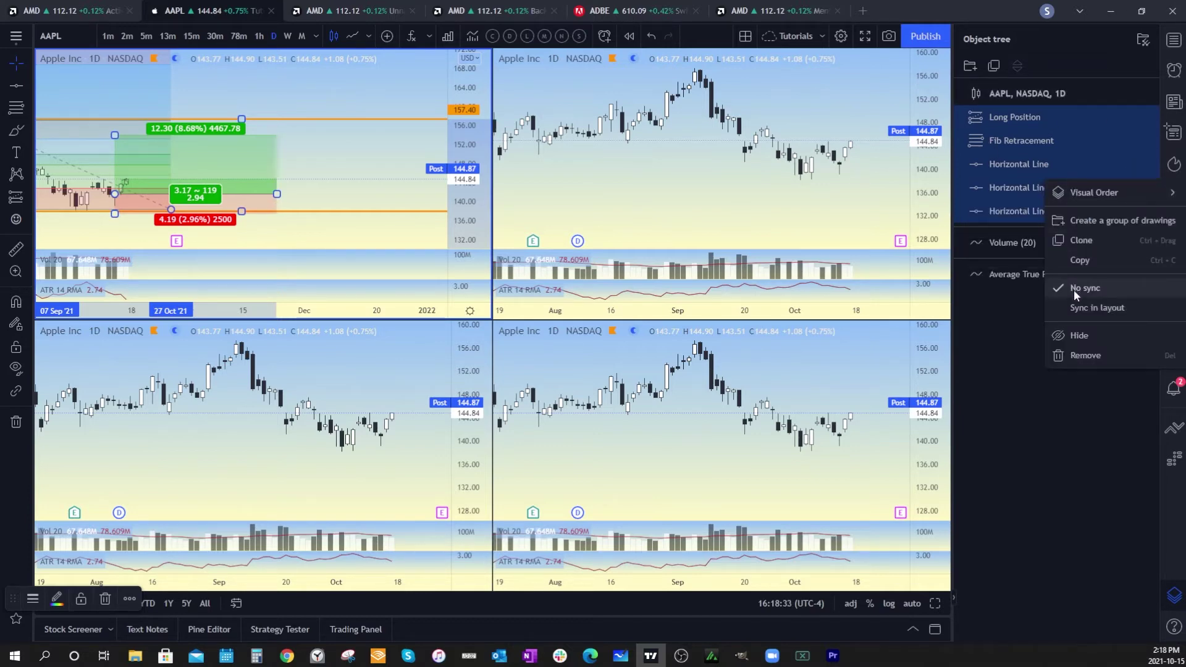
click(1074, 291)
right_click(1066, 186)
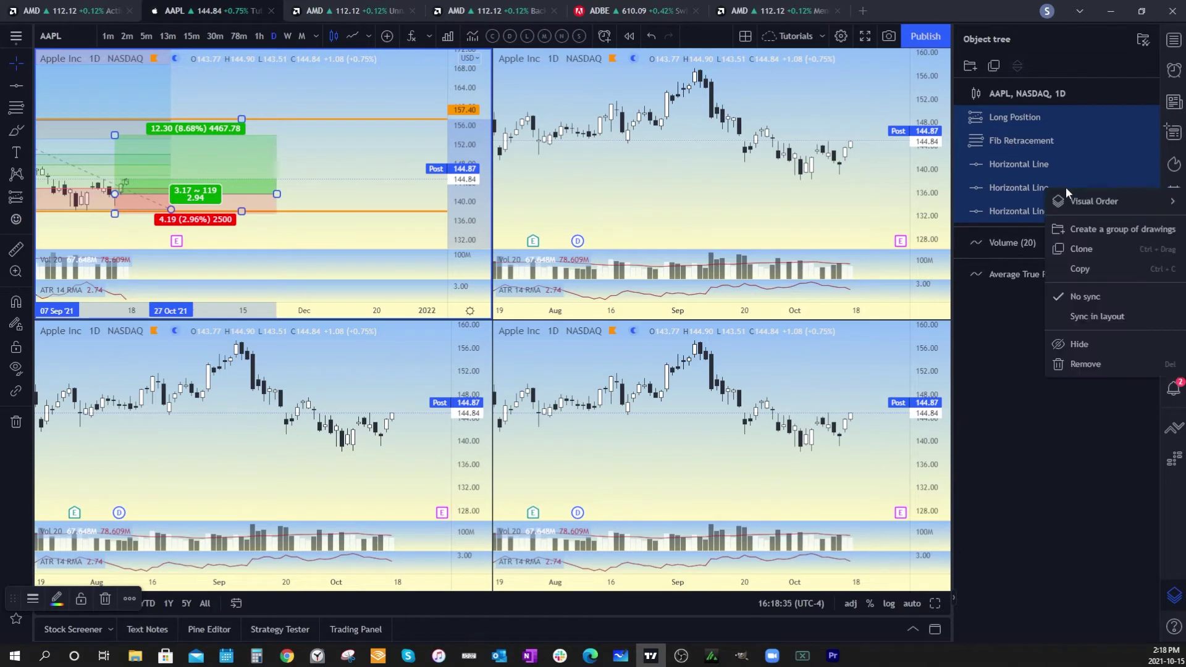
click(1082, 315)
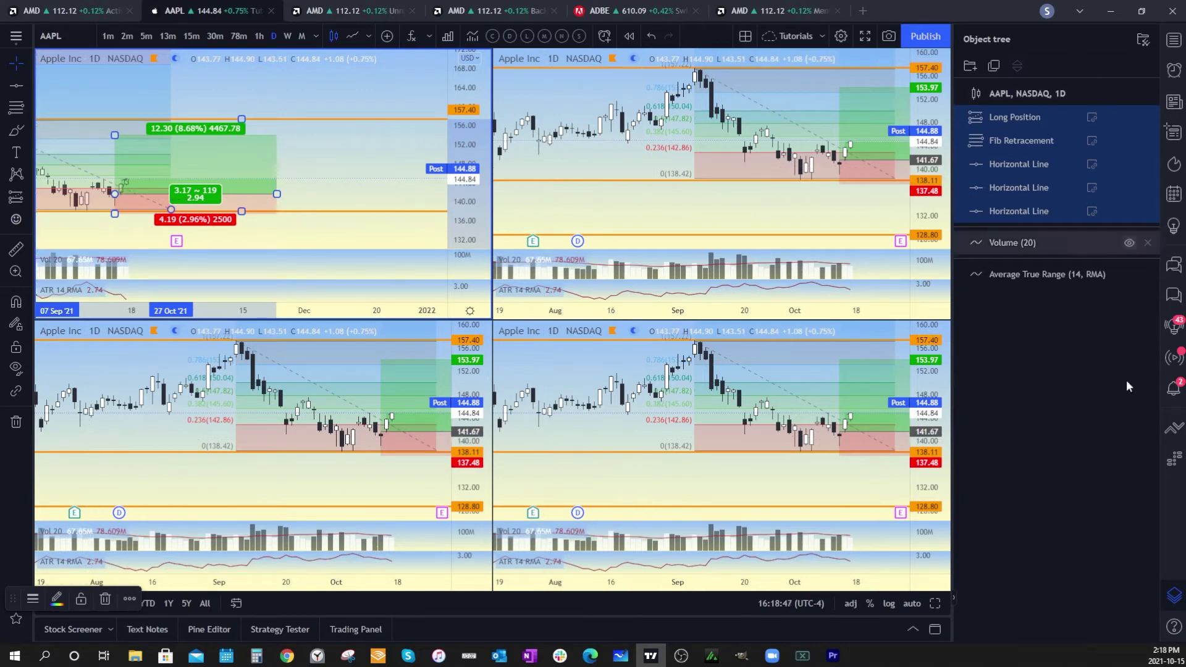
- Close the Object Tree, remove all drawings and return to a single-chart layout
click(1171, 597)
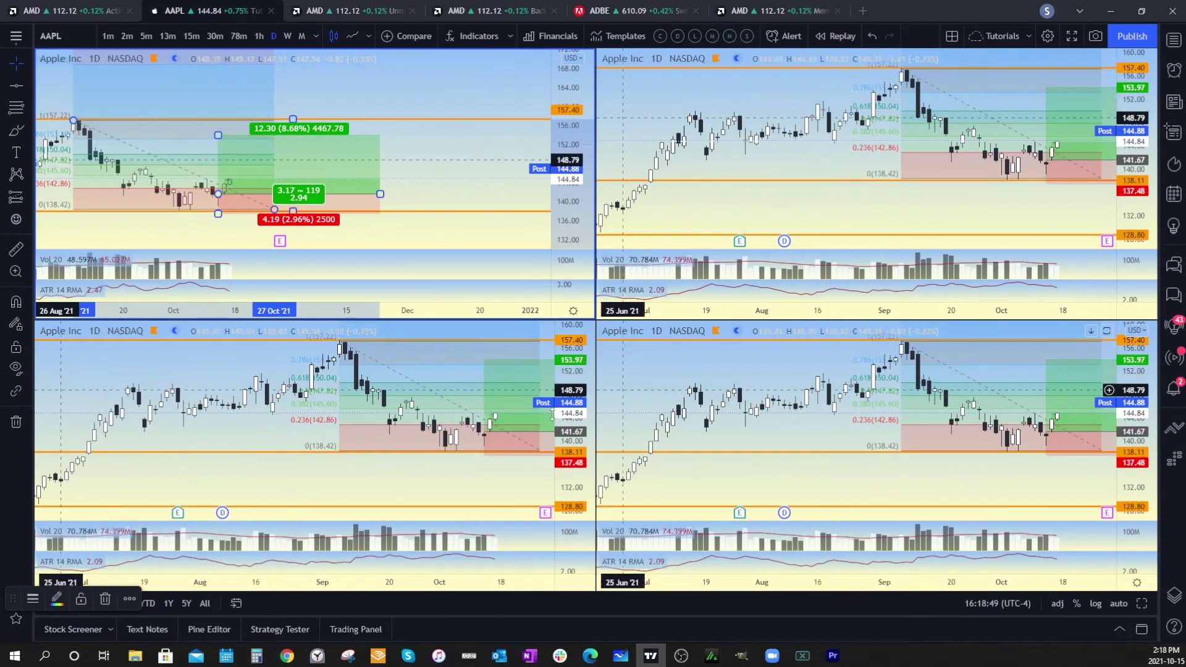
click(16, 422)
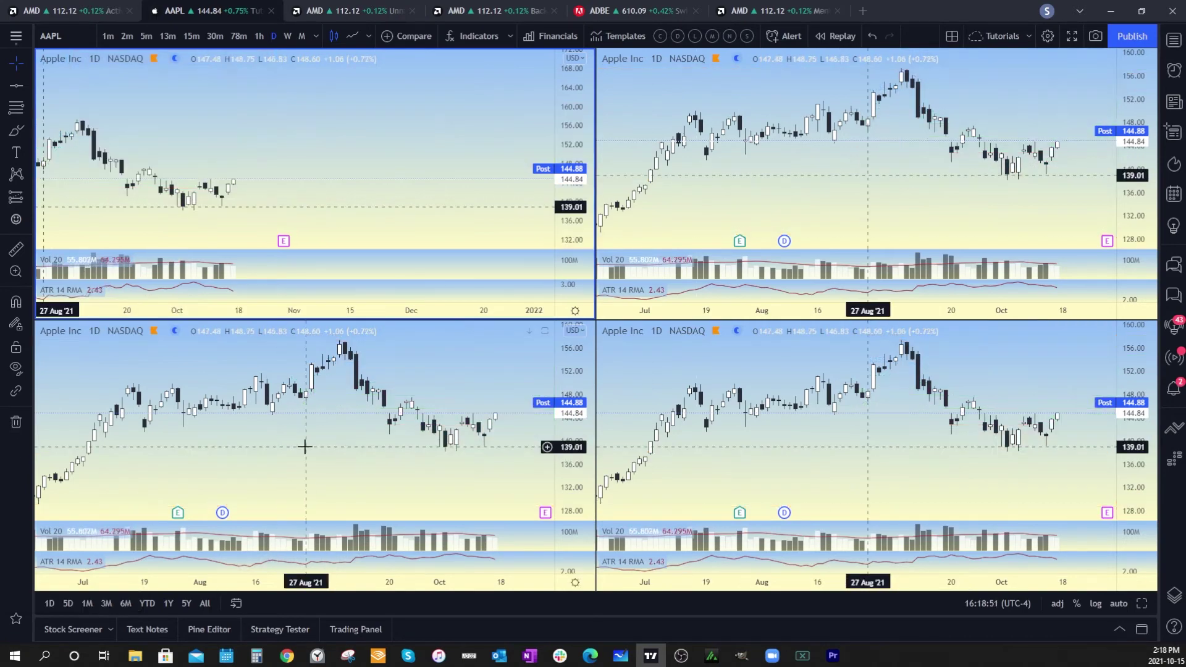
click(950, 36)
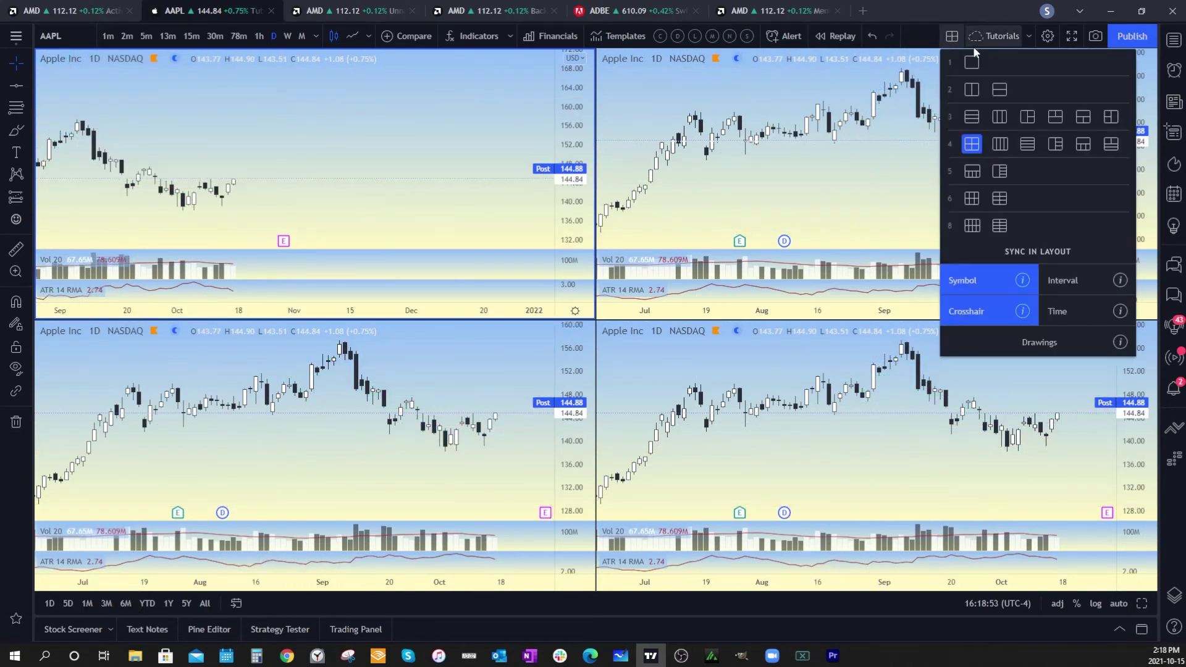
click(975, 65)
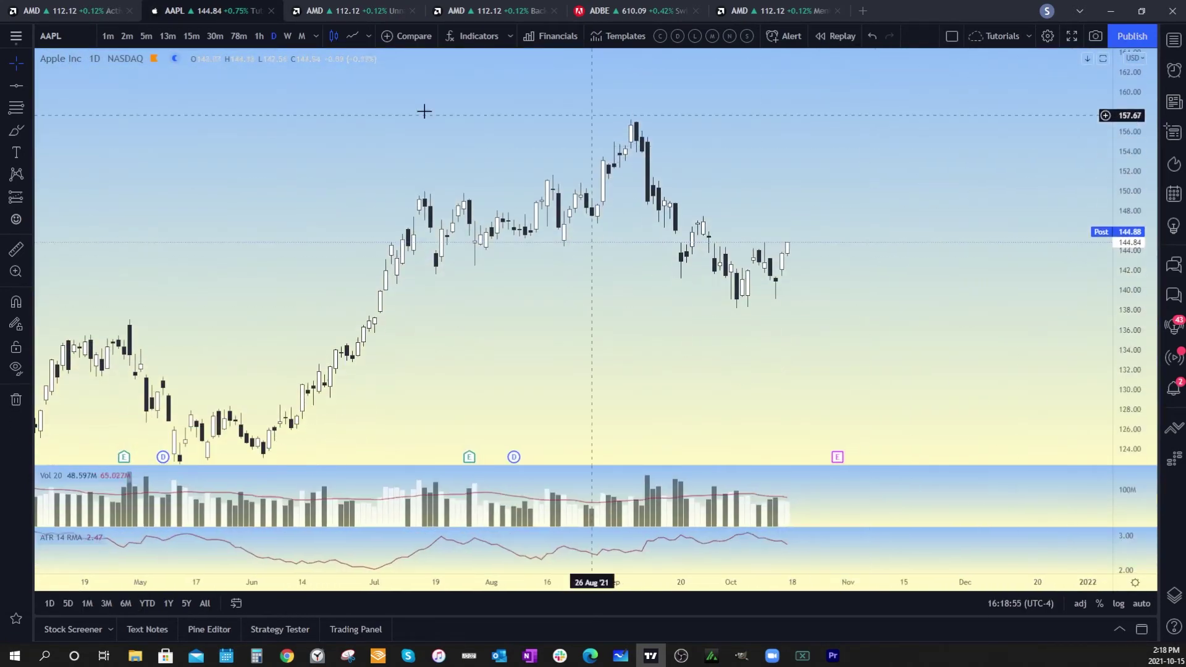
- Turn on drawing sync across all charts in the layout
click(952, 36)
click(1042, 344)
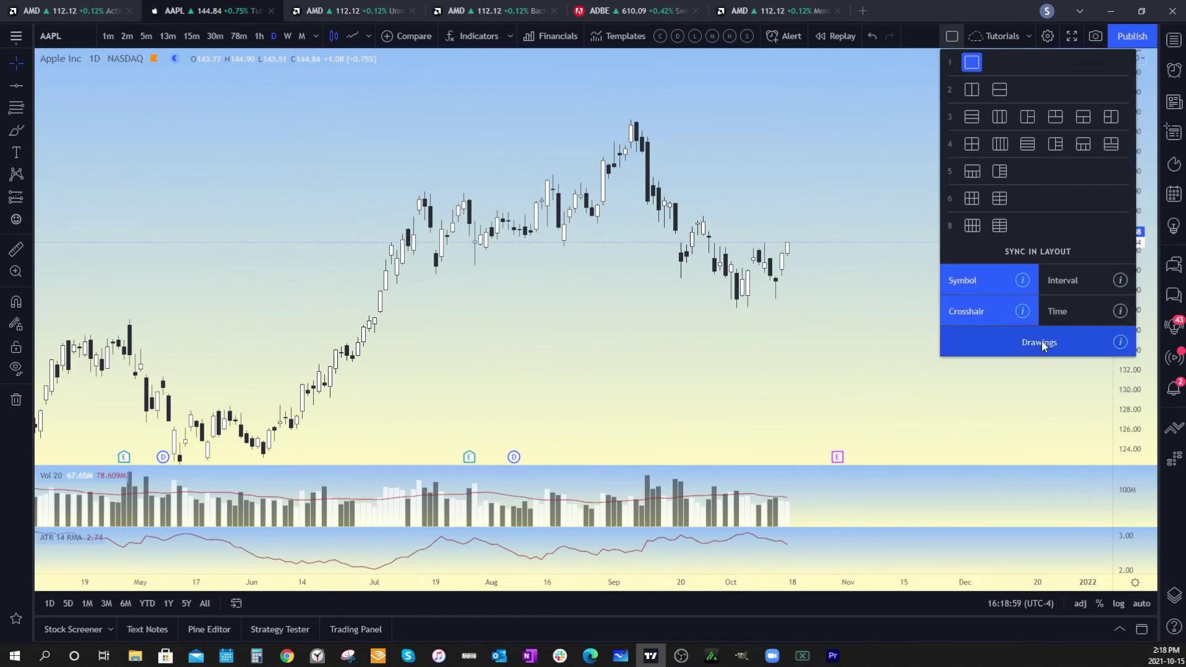
click(865, 339)
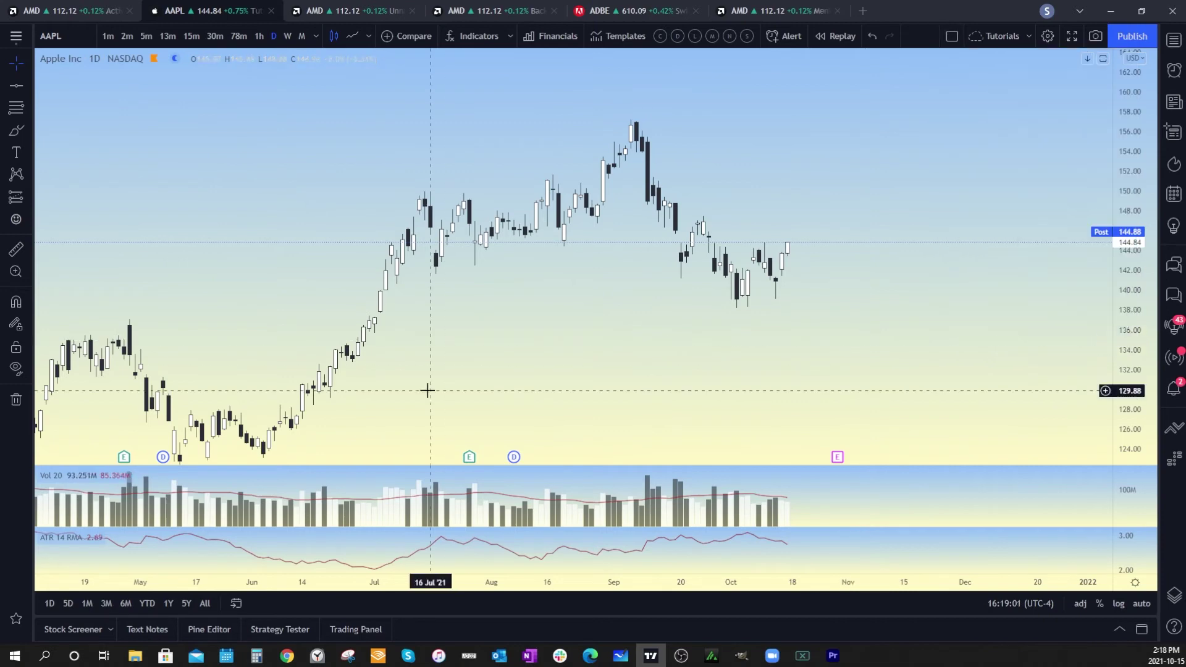
click(17, 86)
- Add horizontal lines at 156.30, 140.75 and 128.94
click(668, 128)
click(17, 86)
click(585, 282)
click(17, 86)
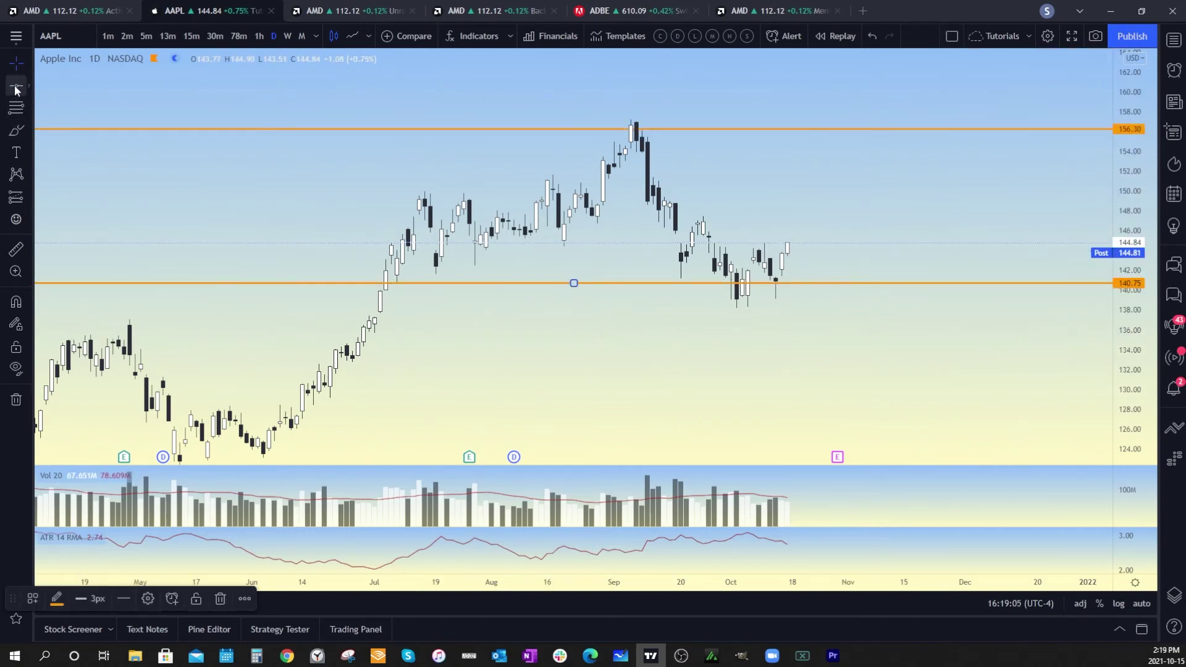
click(264, 400)
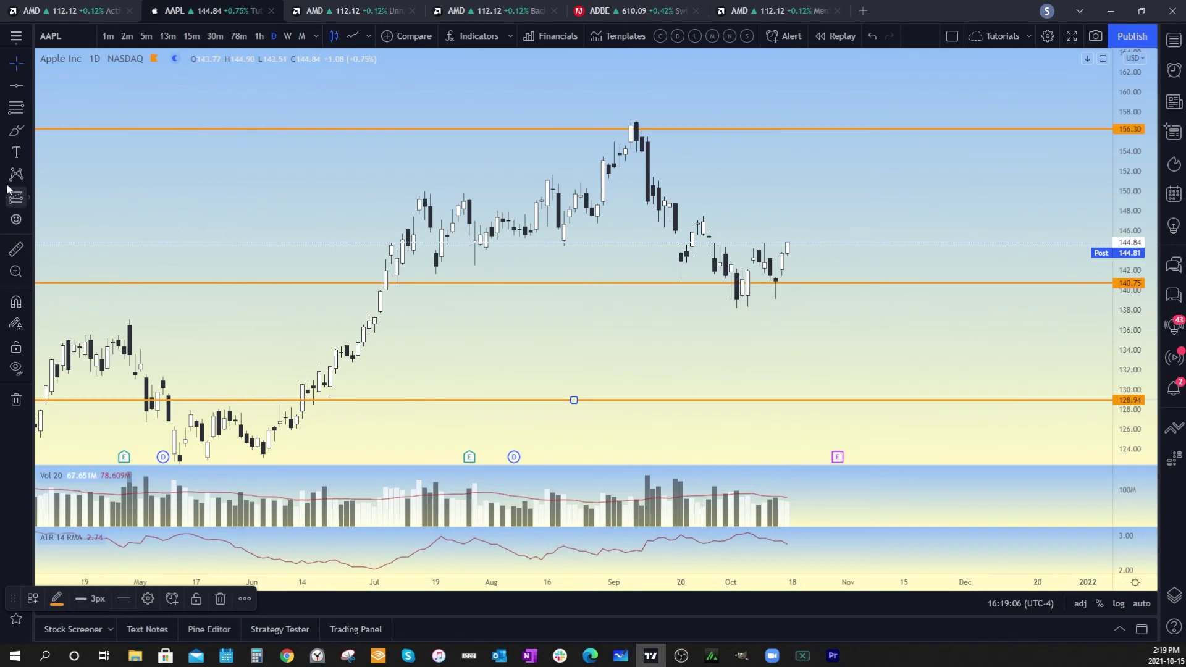
- Draw a Fib retracement from the 156.05 high down to 141.81
click(16, 107)
click(574, 131)
click(933, 272)
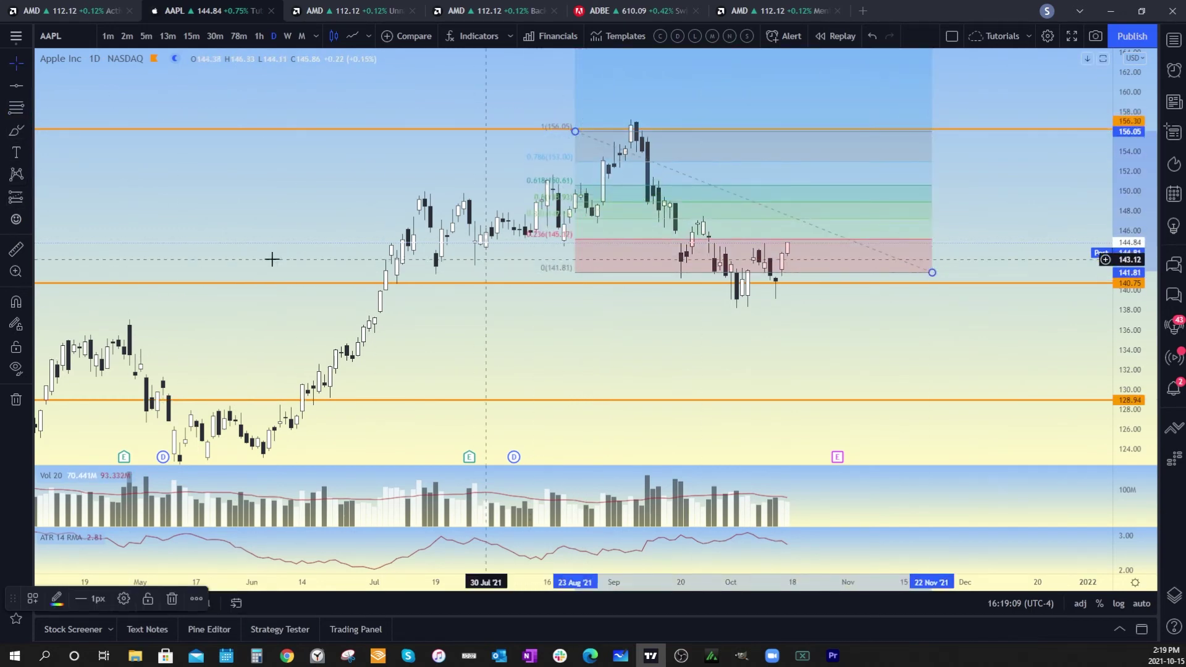
- Add a long position at entry 133.75 with target raised to 155.98, widened to the right
click(27, 198)
click(81, 201)
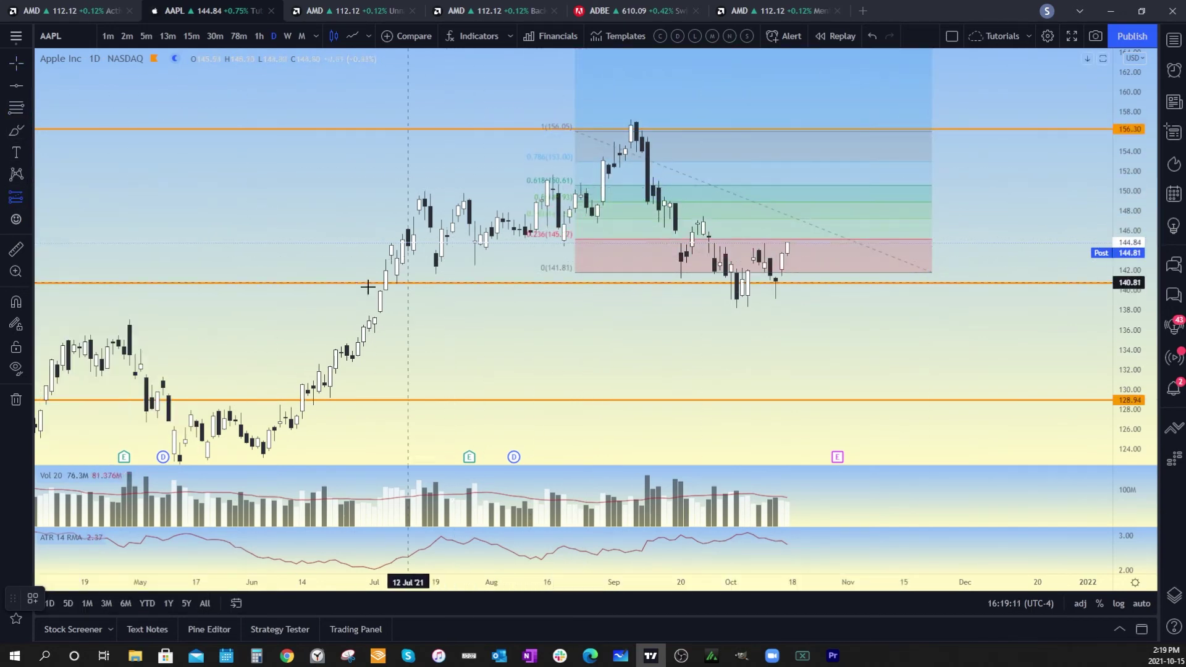
click(319, 352)
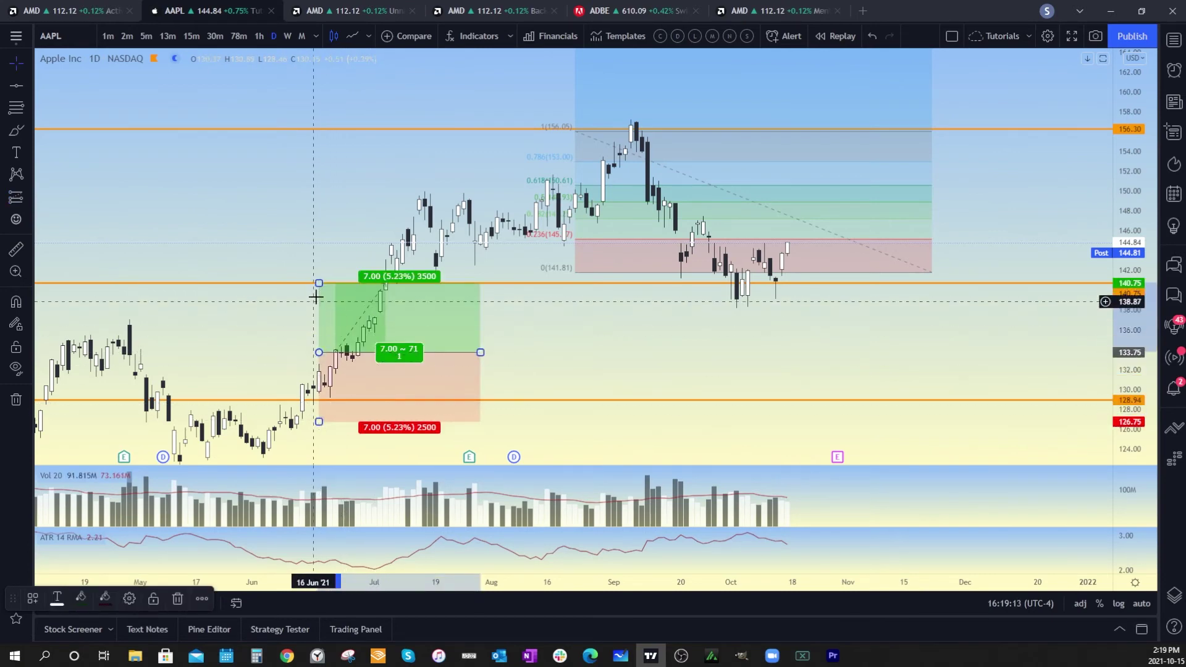
drag(318, 283, 319, 132)
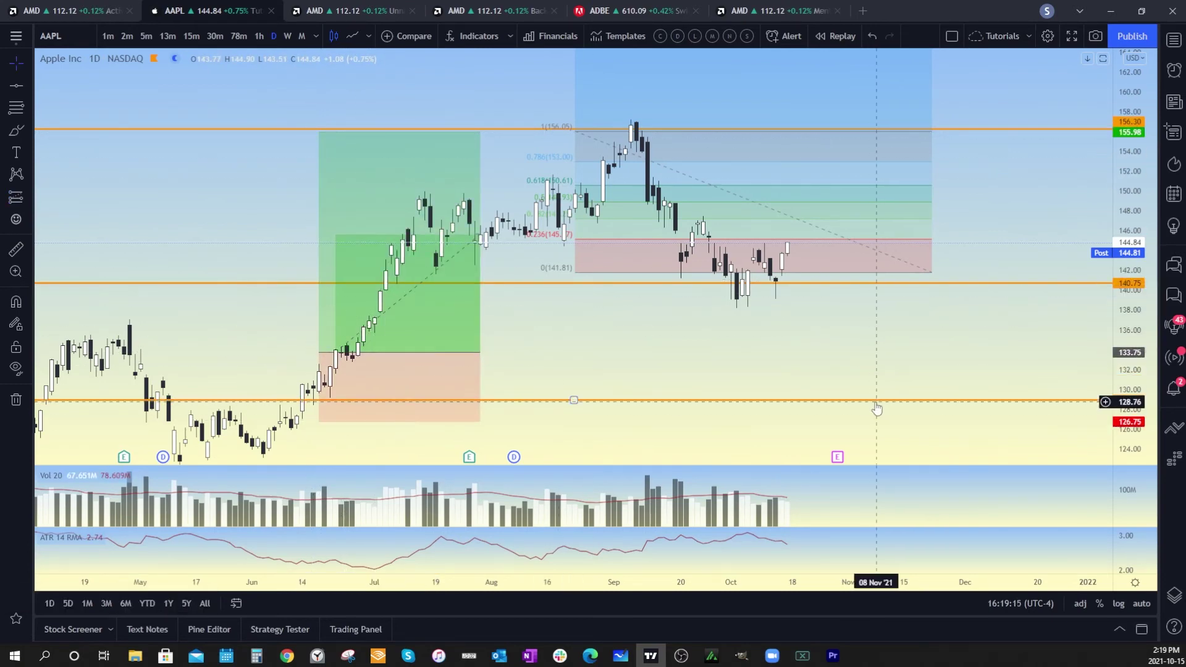
click(481, 352)
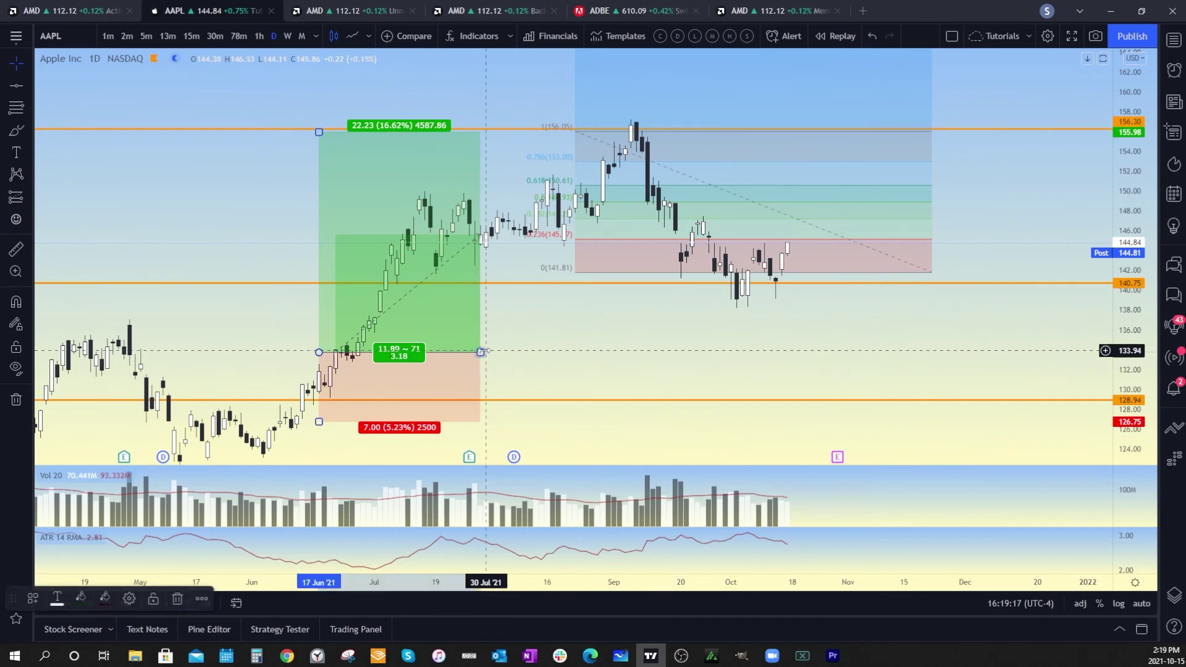
drag(481, 352, 824, 350)
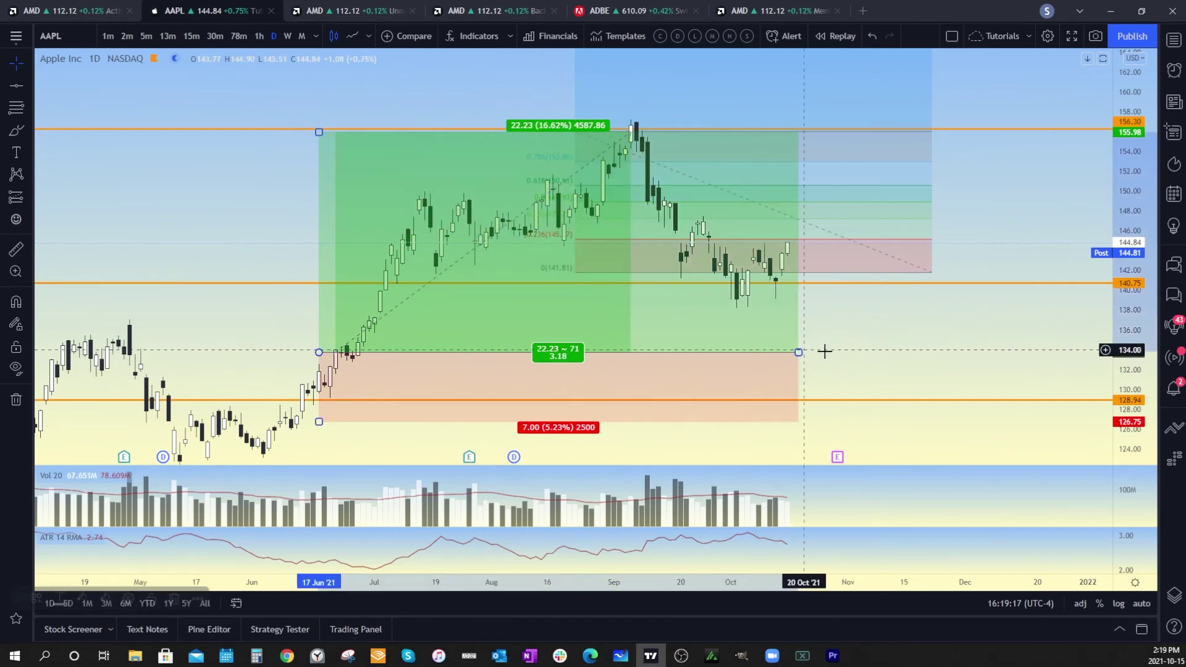
click(952, 37)
- Switch to the 2x2 four-chart grid, pan the top-left chart, and remove all drawings
click(972, 145)
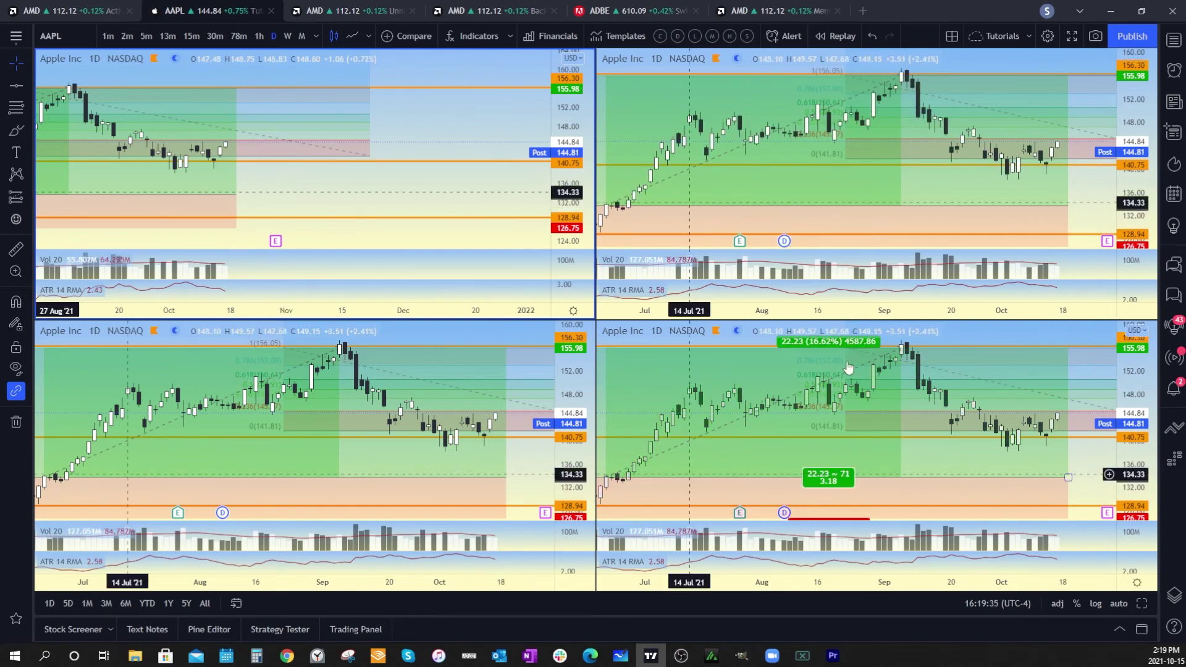
drag(482, 176, 530, 183)
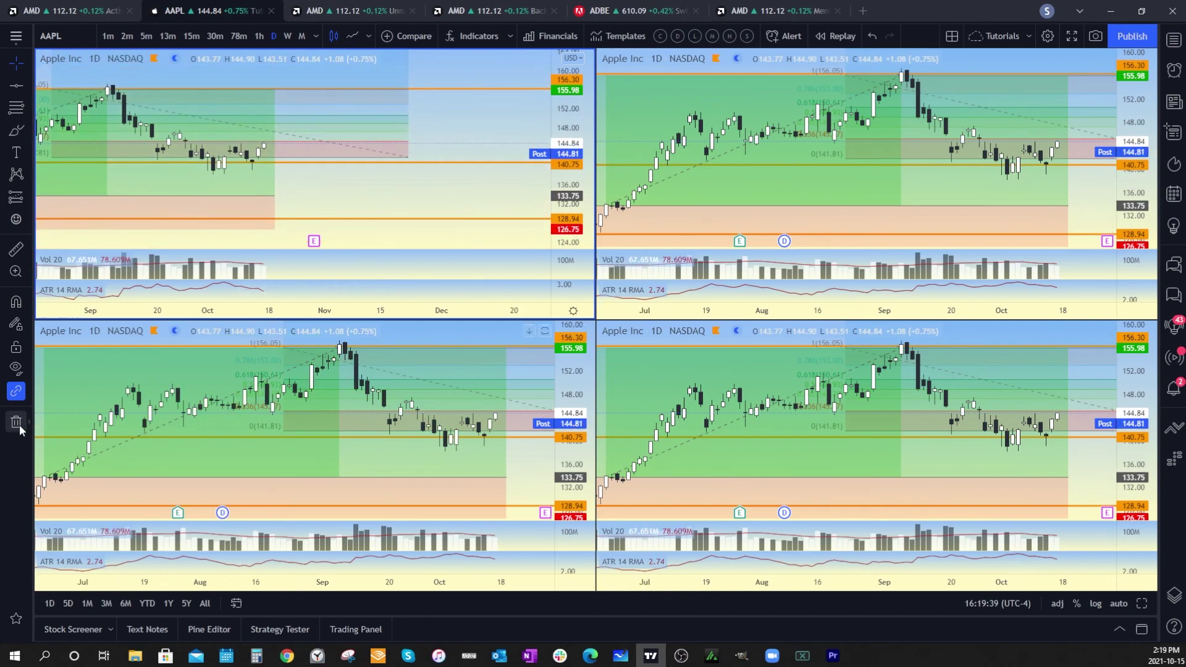
click(16, 421)
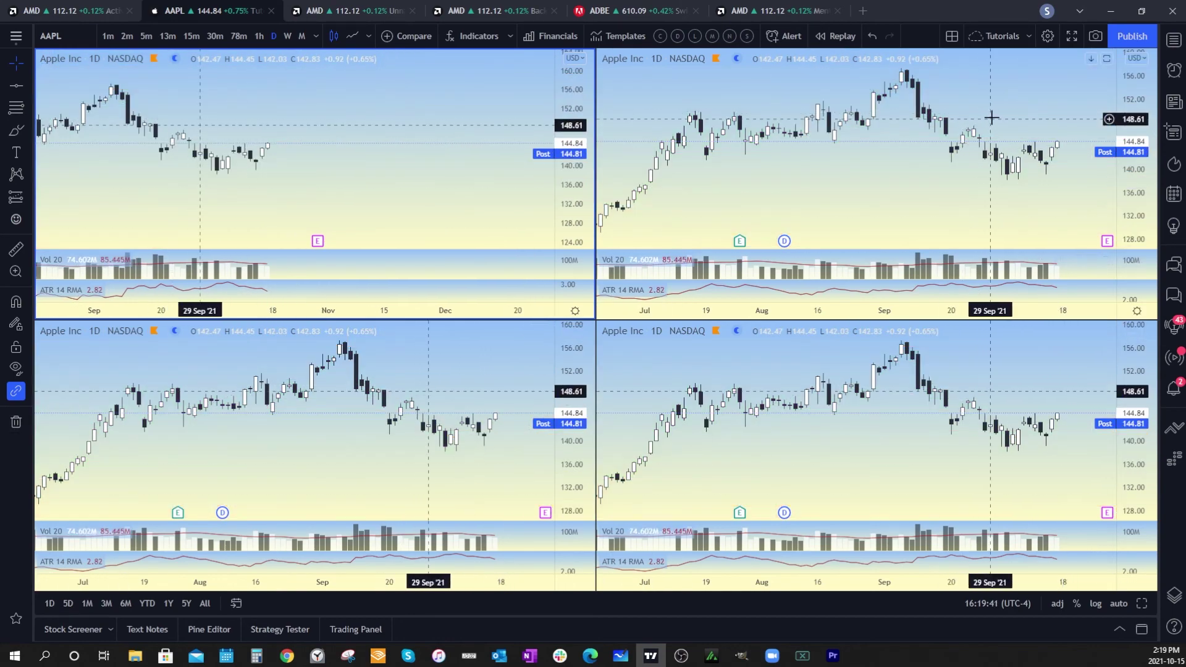